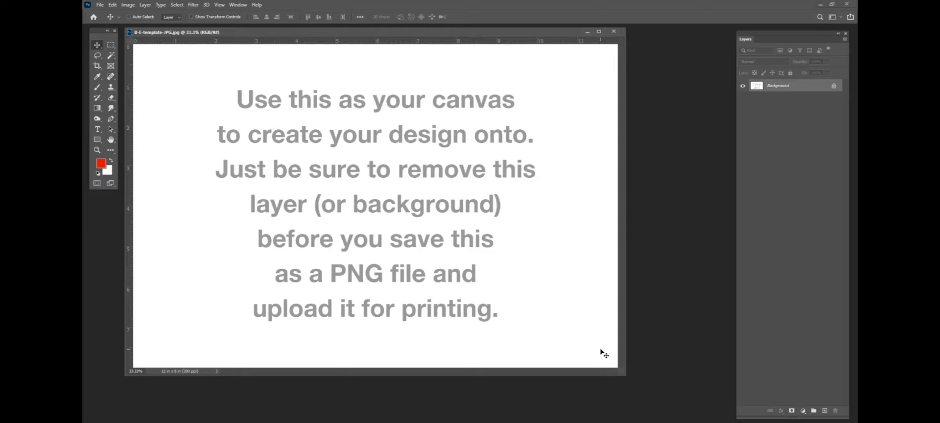
- Enlarge the template's document window and open the Sample design file from the vid files folder
drag(621, 372, 699, 410)
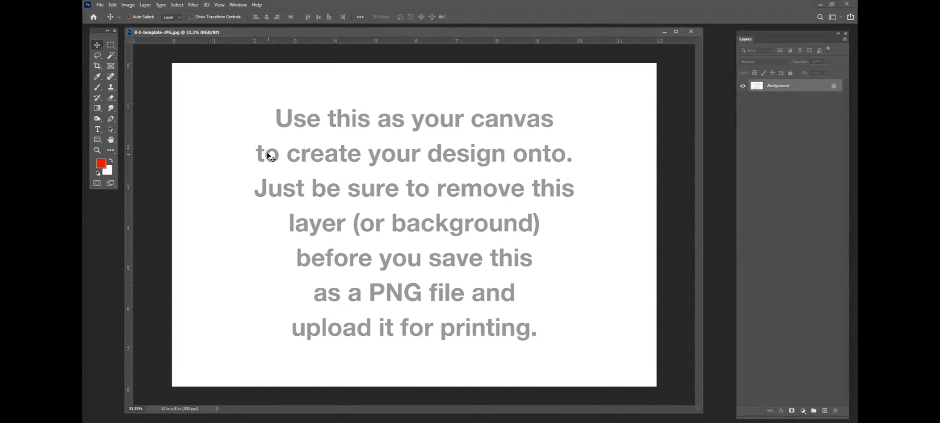
click(100, 4)
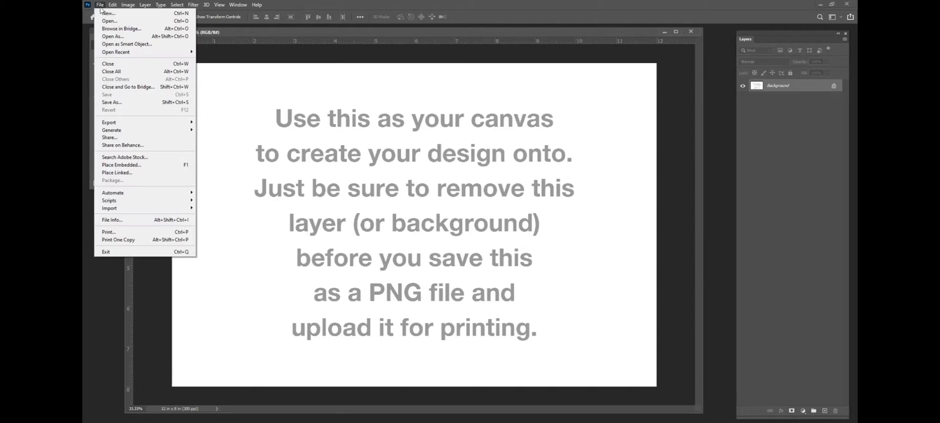
click(104, 21)
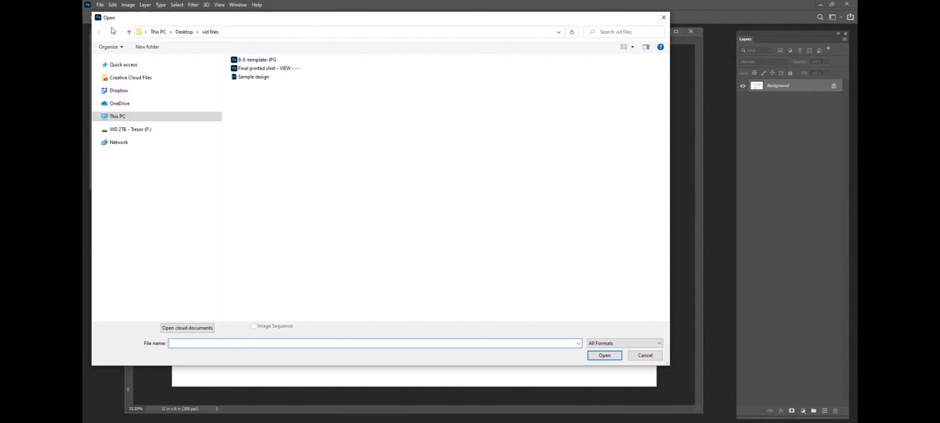
click(250, 78)
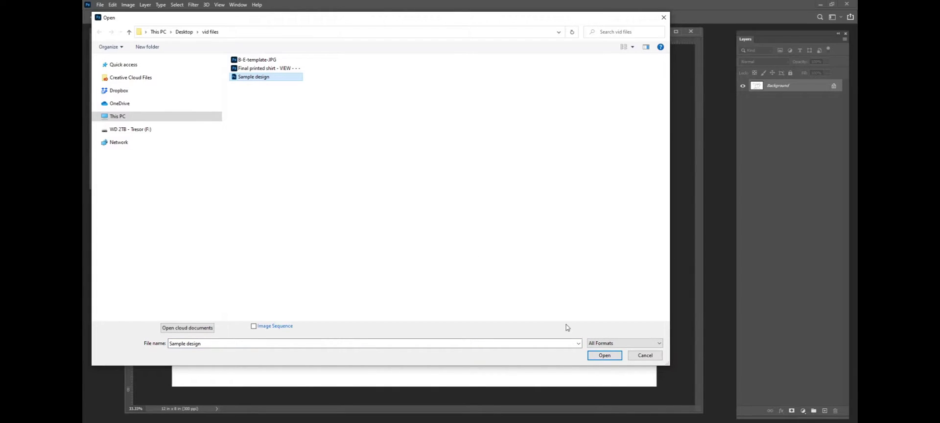
click(594, 353)
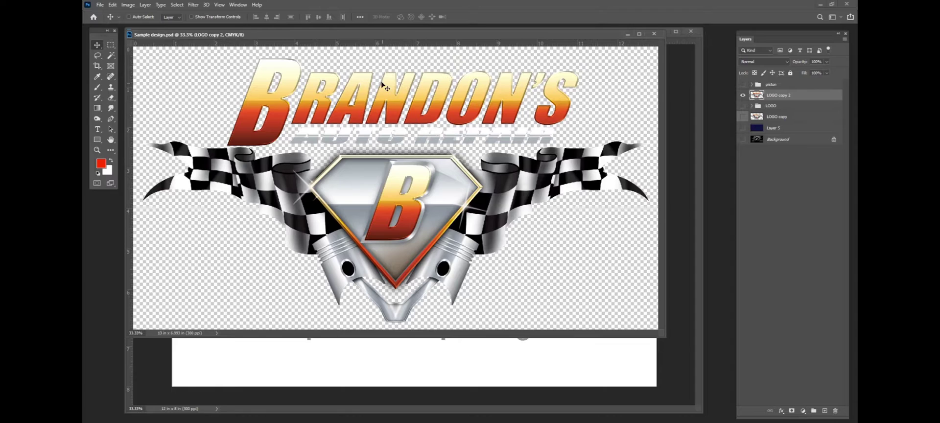
- Copy the LOGO copy 2 artwork from the Sample design document onto the template canvas and close the Sample design document
drag(355, 37, 530, 95)
drag(421, 166, 266, 144)
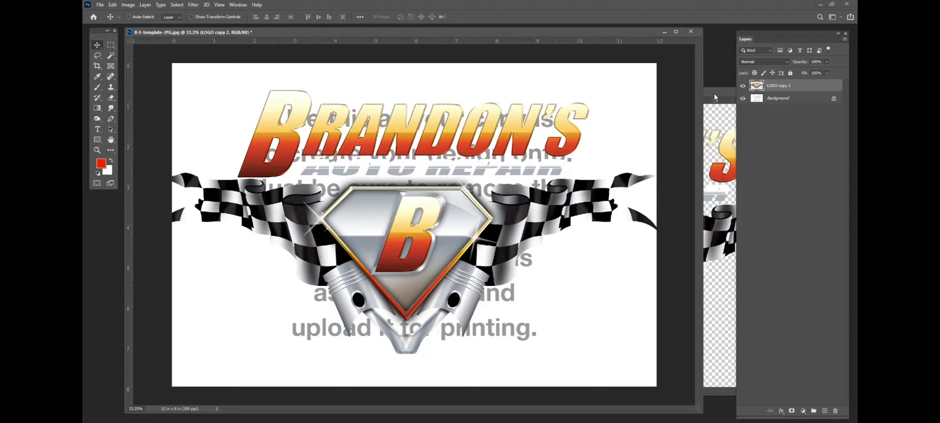
drag(715, 93, 577, 95)
click(685, 94)
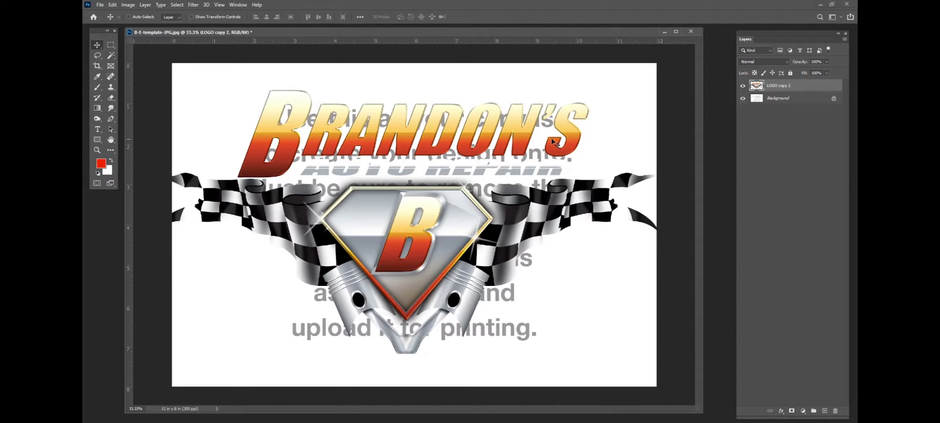
- Toggle the LOGO copy 2 layer off and on to check which artwork it holds
click(776, 90)
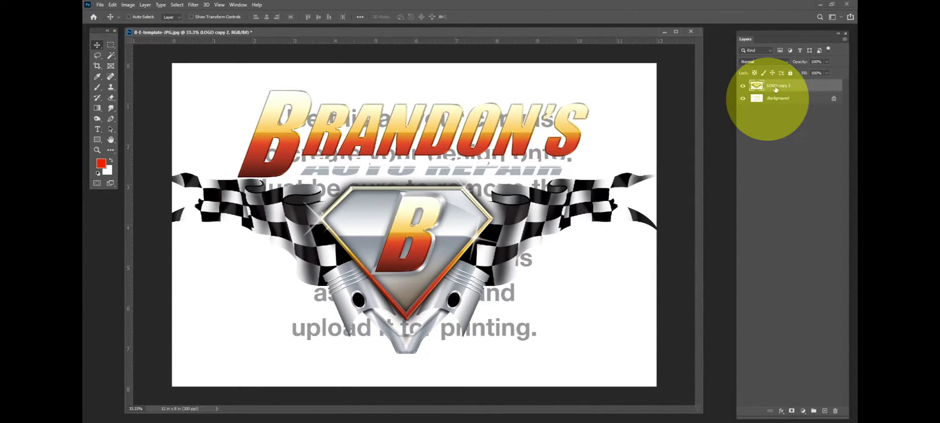
click(743, 86)
click(744, 87)
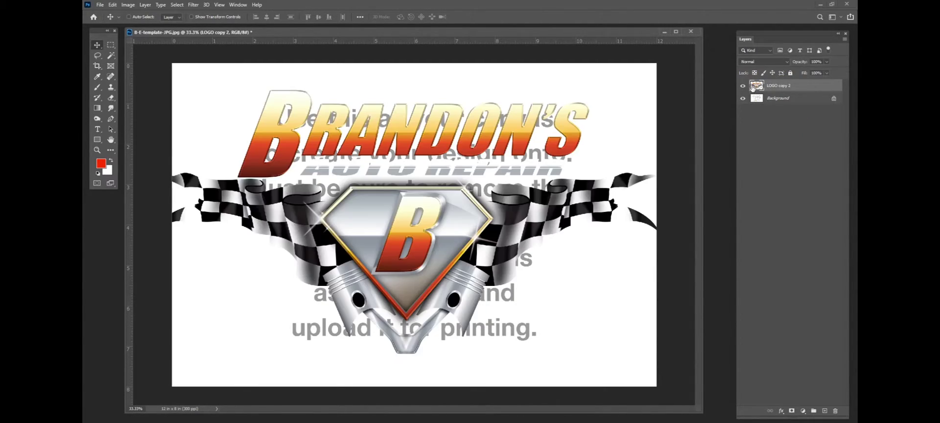
- Select the Background and LOGO copy 2 layers together and align their horizontal and vertical centers
click(773, 99)
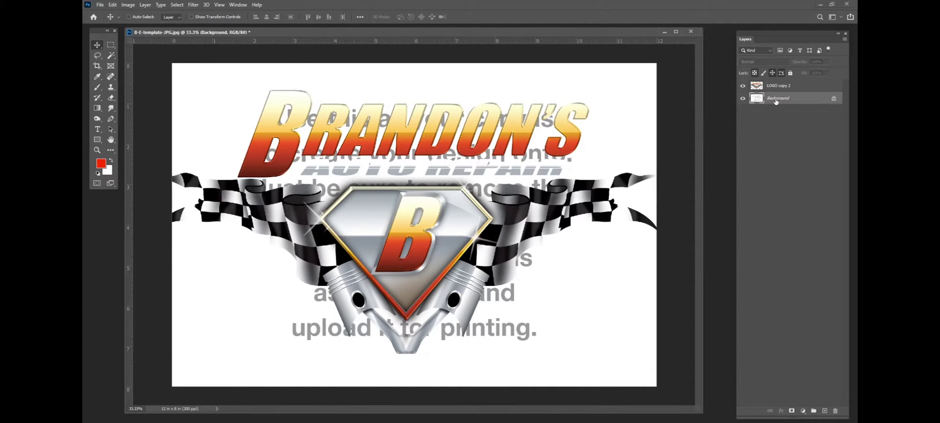
click(744, 99)
click(743, 99)
shift+click(778, 89)
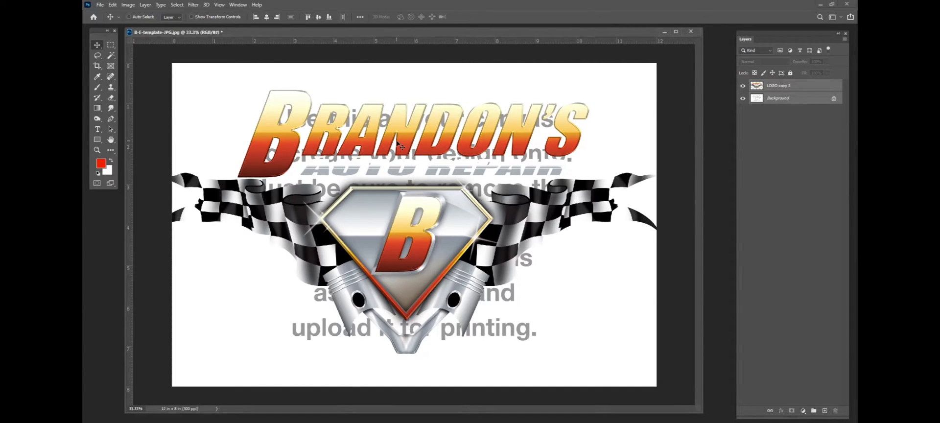
click(265, 19)
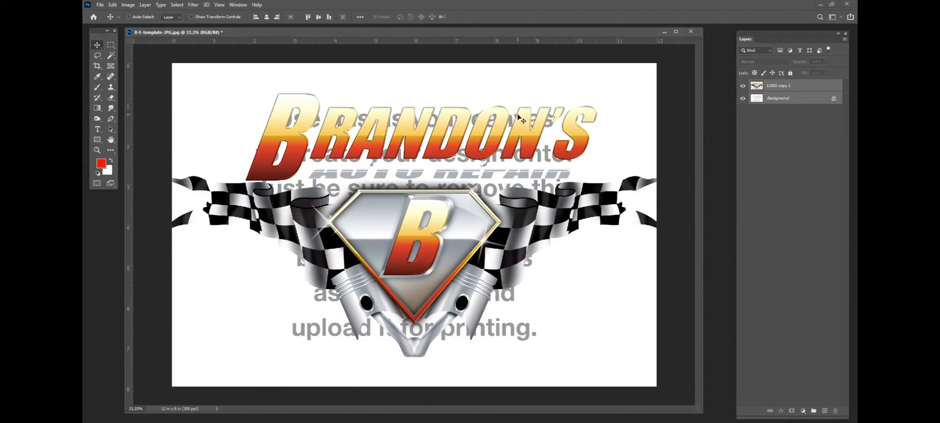
- Hide the template's Background layer so only the logo shows on transparency
click(739, 102)
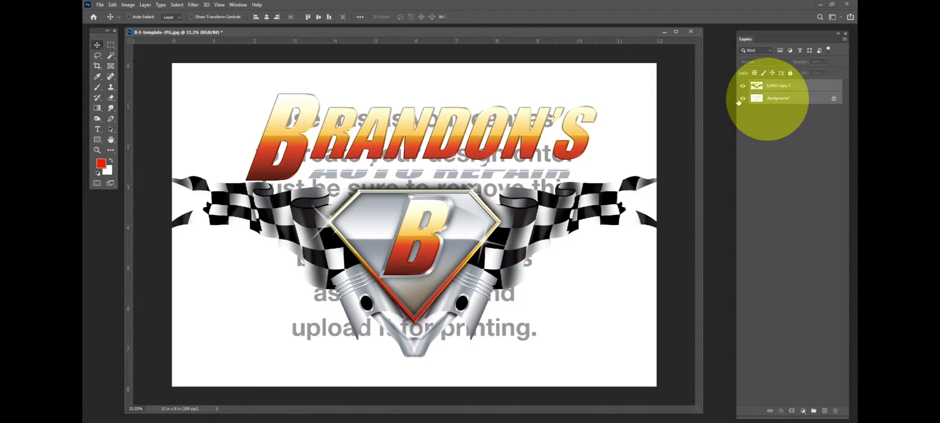
click(781, 99)
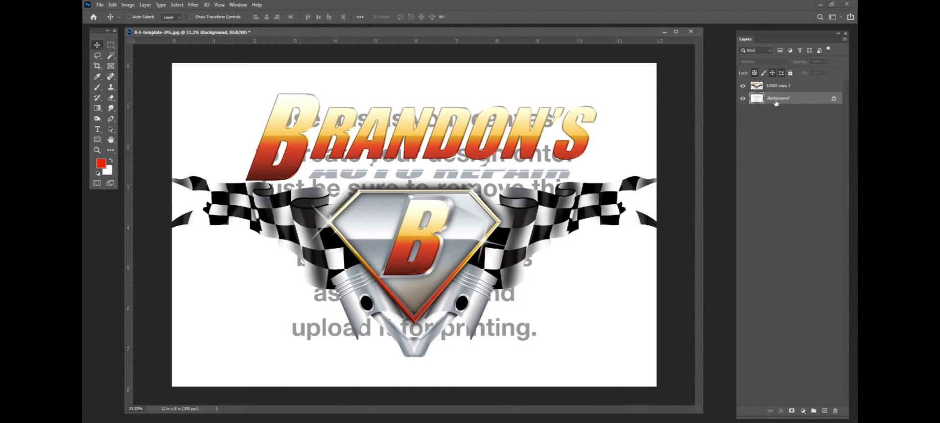
click(743, 100)
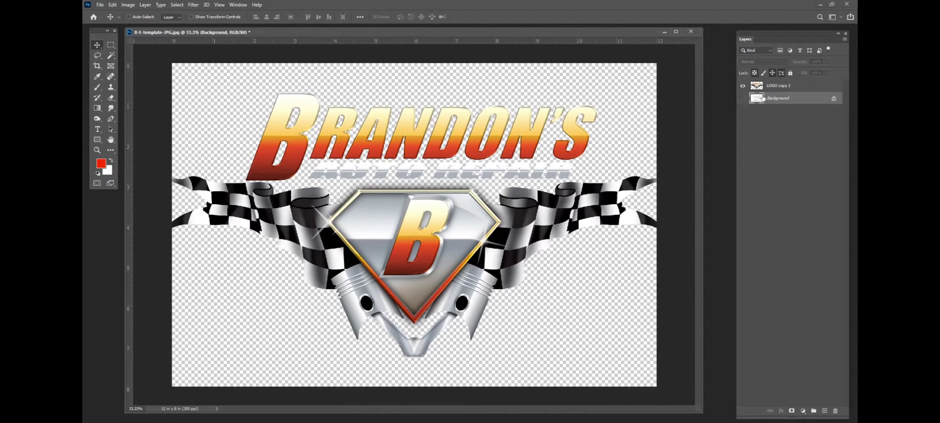
- Scale the LOGO copy 2 layer proportionally to 90% width and height so the flags fit within the canvas
click(780, 87)
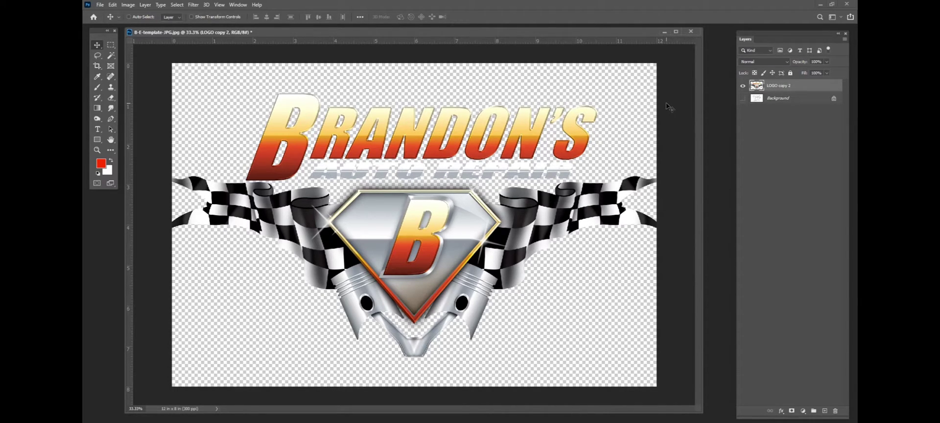
click(173, 202)
click(653, 202)
click(113, 5)
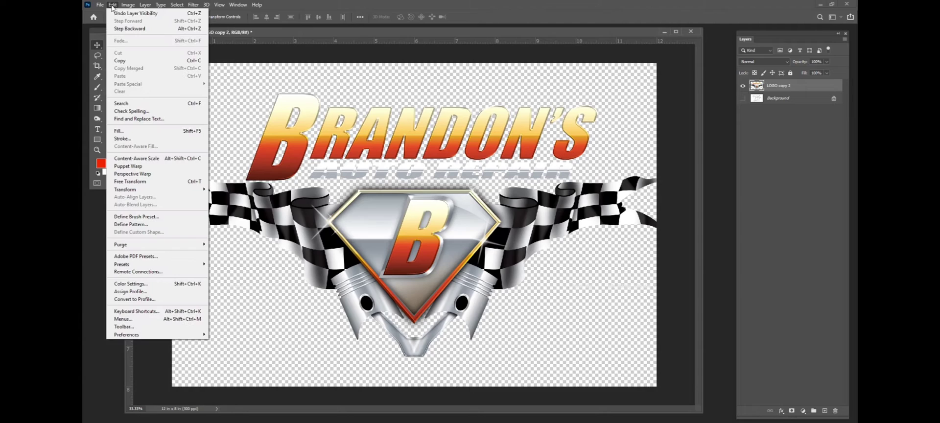
mouse_move(137, 193)
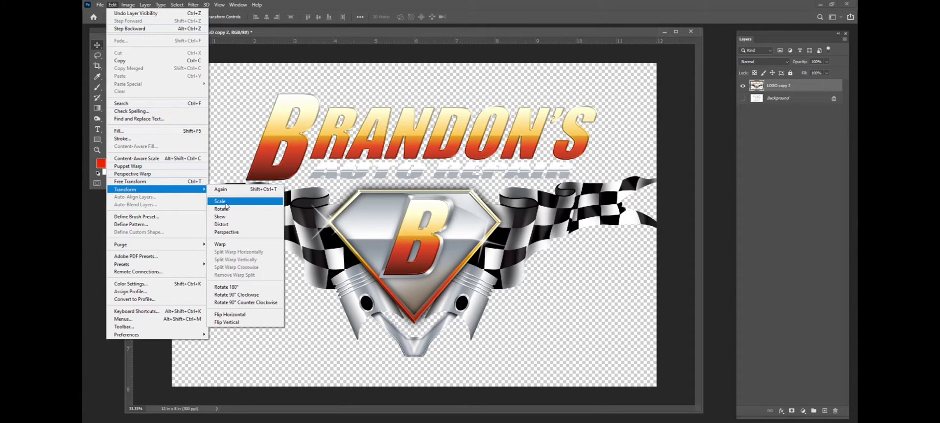
click(226, 203)
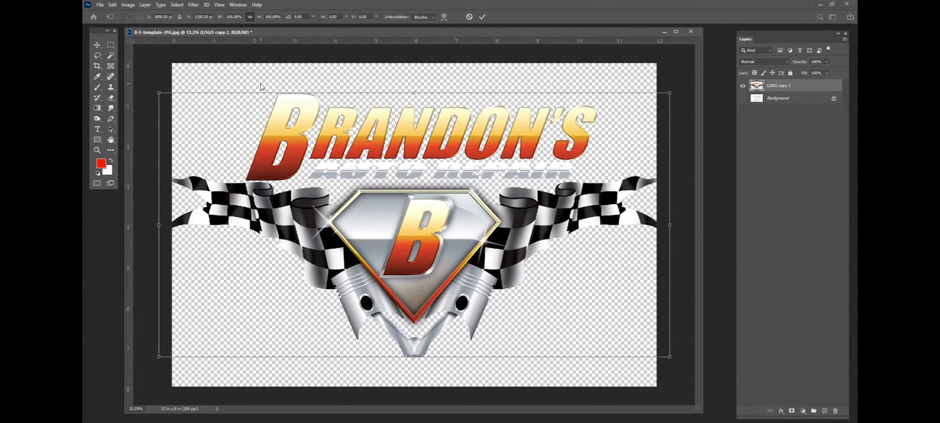
click(251, 17)
text(90)
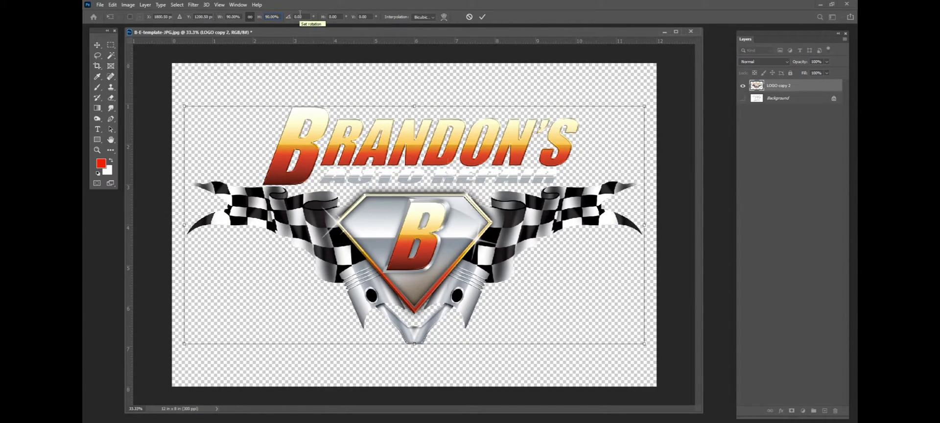
key(Return)
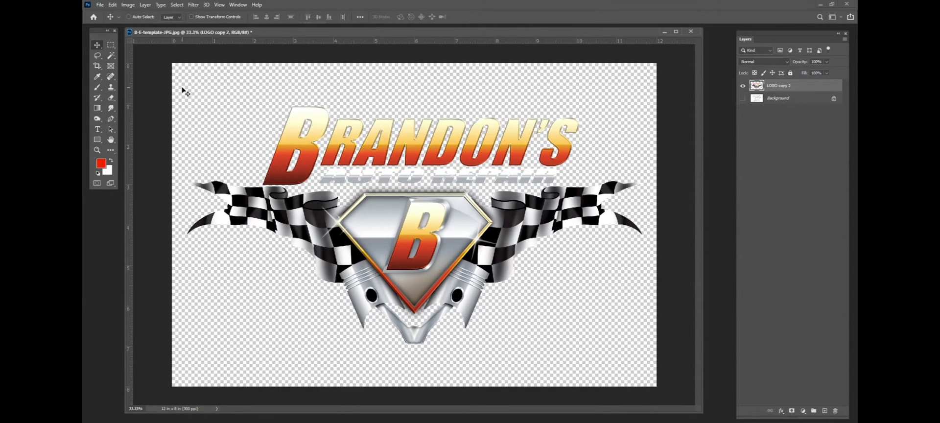
- Save the design as a PNG named "Name your file" in the vid files folder, using the smallest file size option
click(101, 5)
click(111, 97)
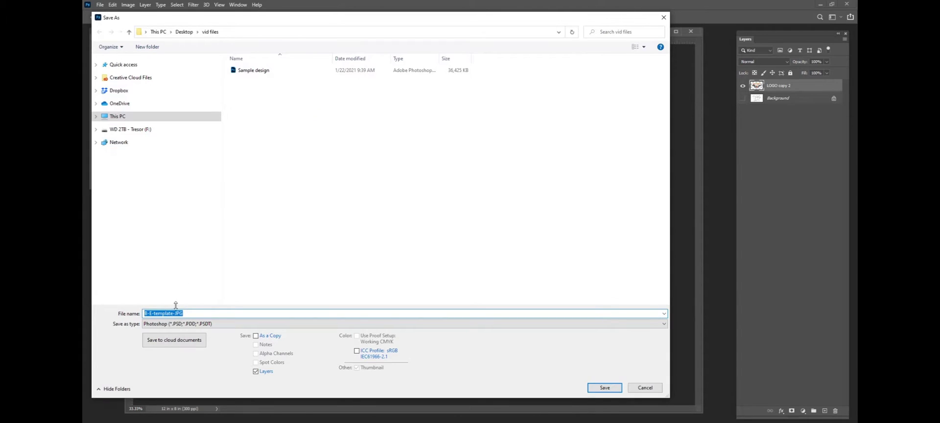
text(Name your file)
click(185, 324)
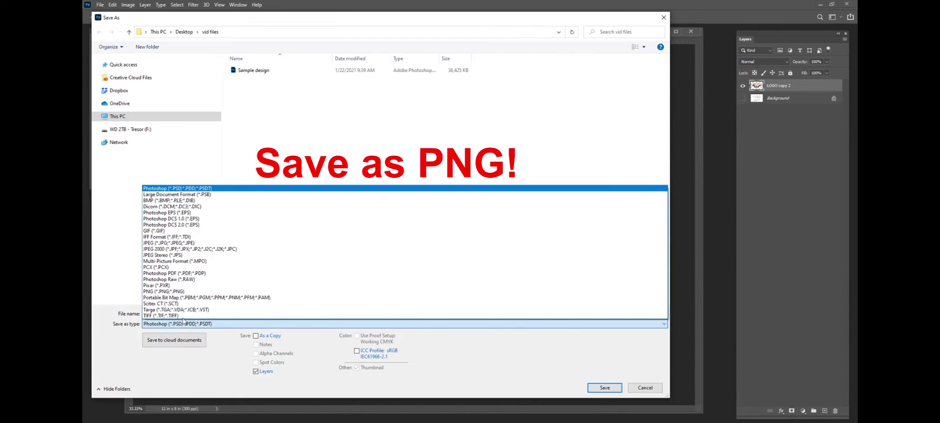
click(166, 291)
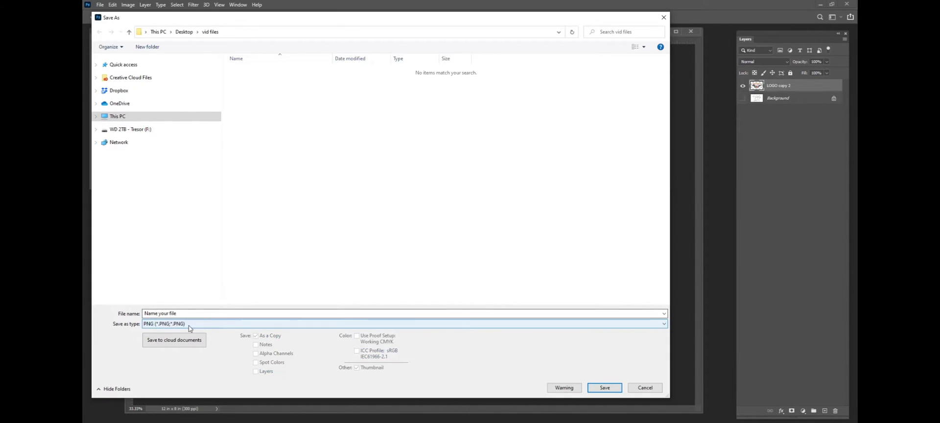
click(604, 388)
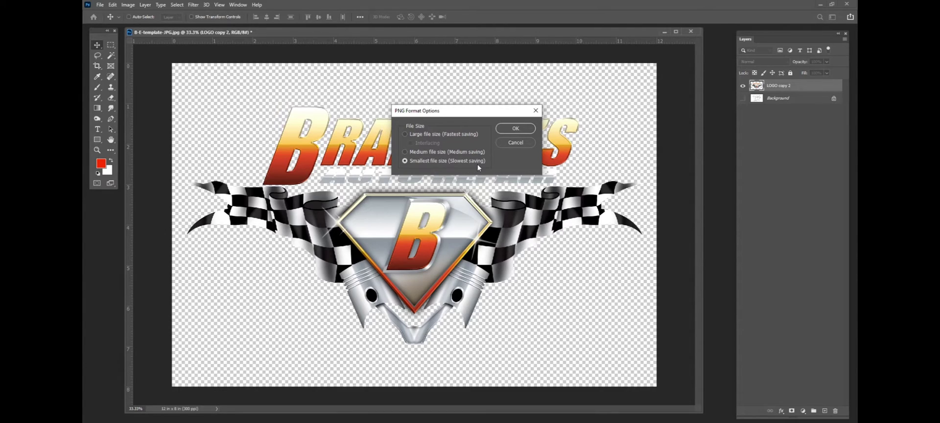
click(515, 129)
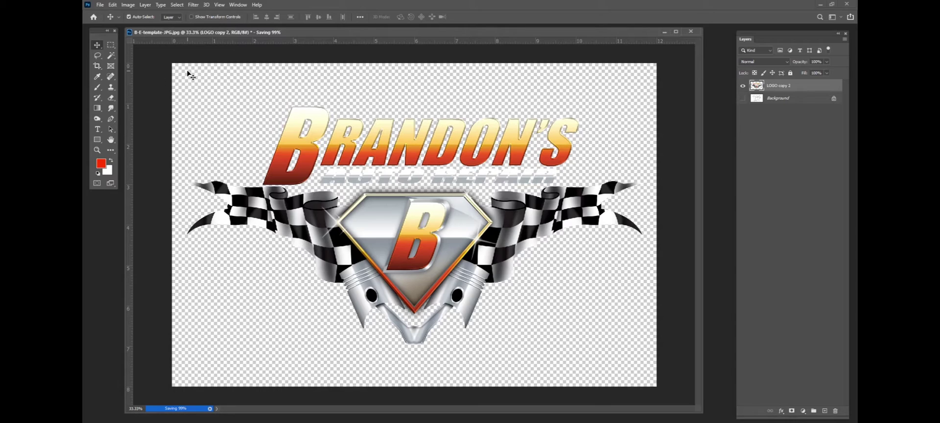
- Open the "Final printed shirt - VIEW - - -" image, enlarge its window and examine the printed logo at 100% zoom
key(ctrl+o)
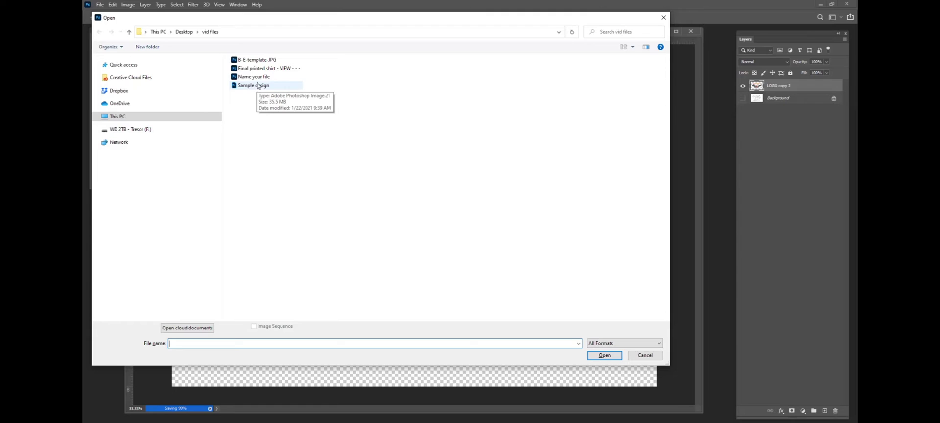
double_click(265, 68)
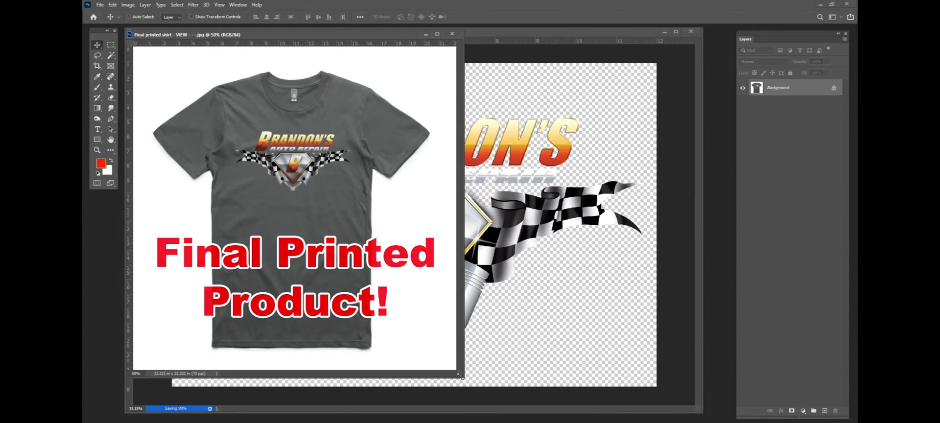
drag(461, 376, 618, 400)
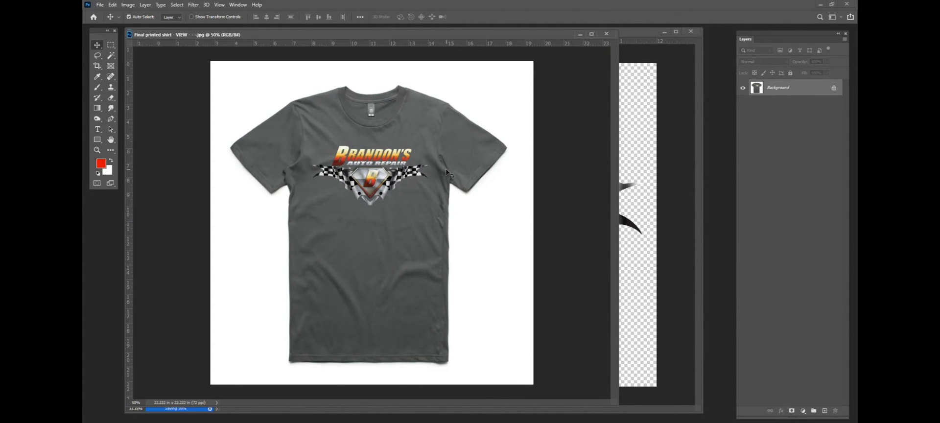
scroll(447, 172, up, 2)
drag(446, 172, 384, 147)
scroll(385, 147, up, 3)
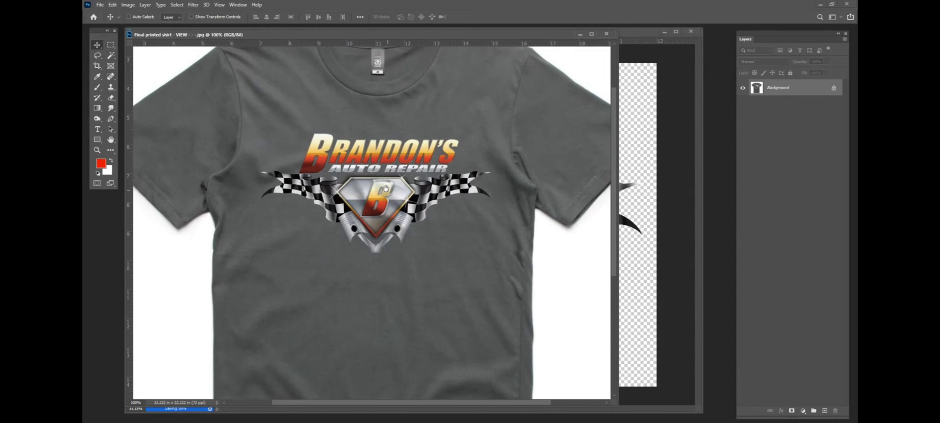